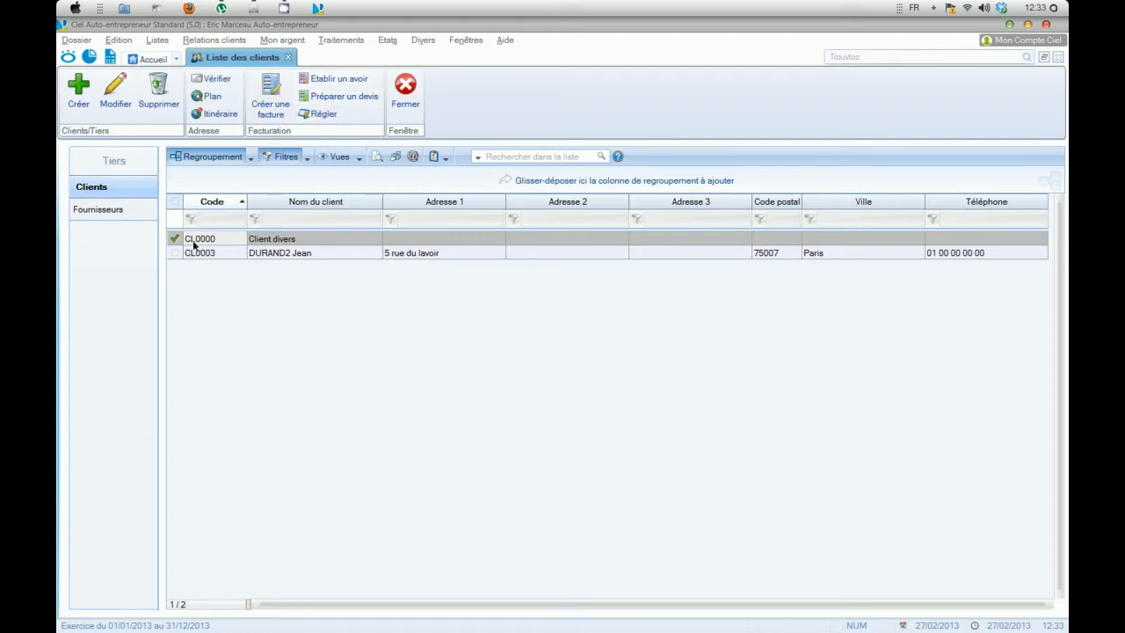
Step: Create a new client record and enter the client's full name
{"action": "left_click", "coordinate": [77, 94]}
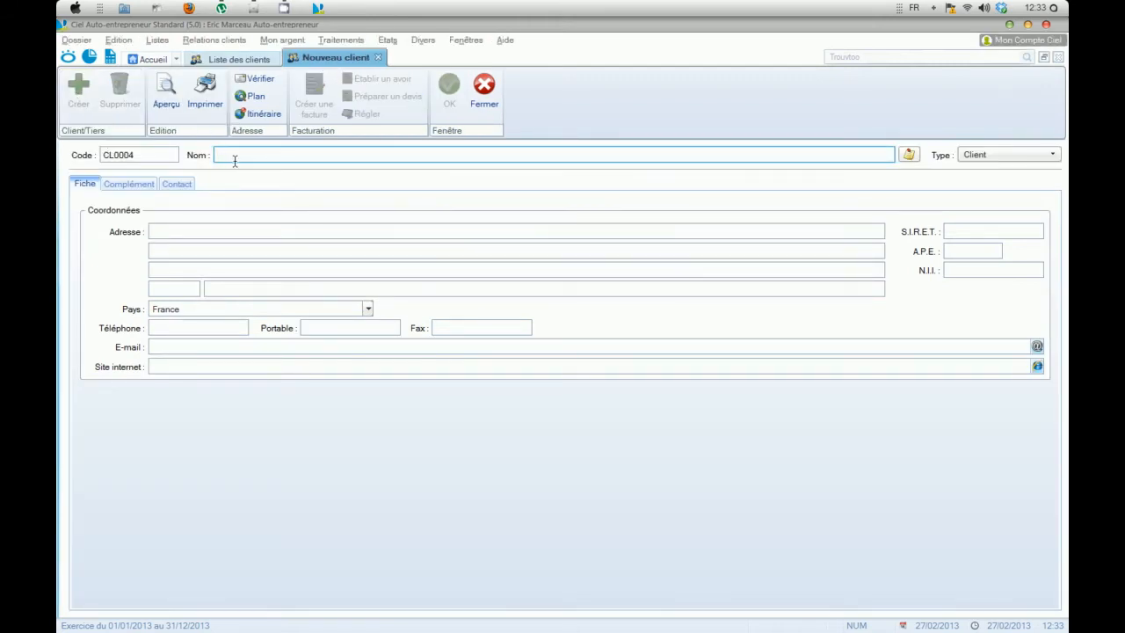
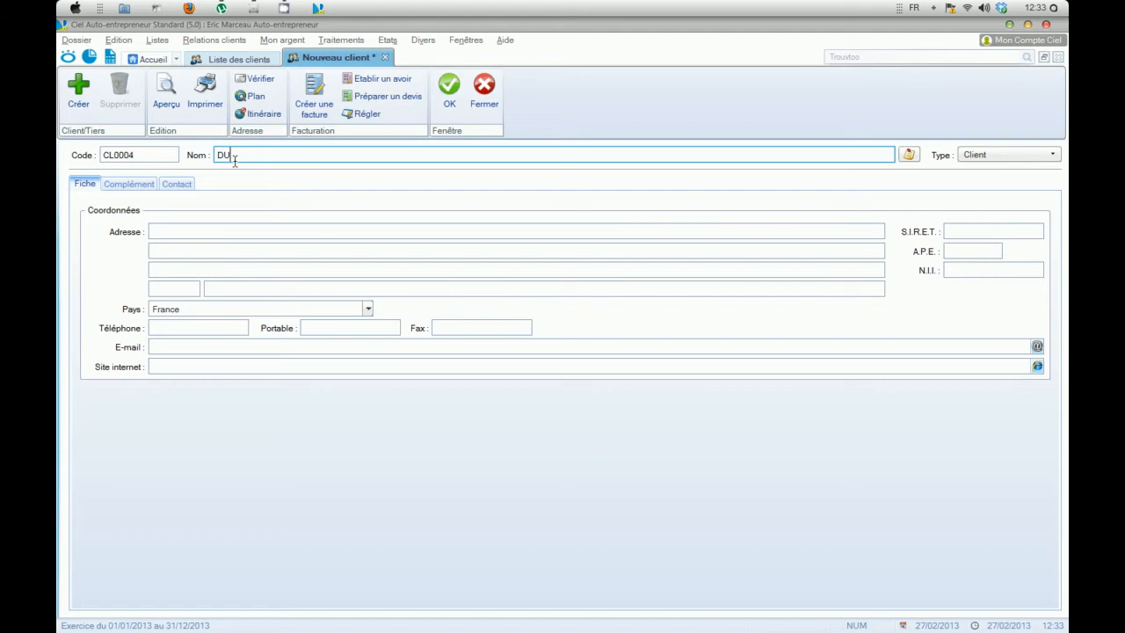
{"action": "key", "text": "BackSpace"}
{"action": "key", "text": "BackSpace"}
Step: Fill in the client's street address and pick the matching postal code and city
{"action": "left_click", "coordinate": [210, 231]}
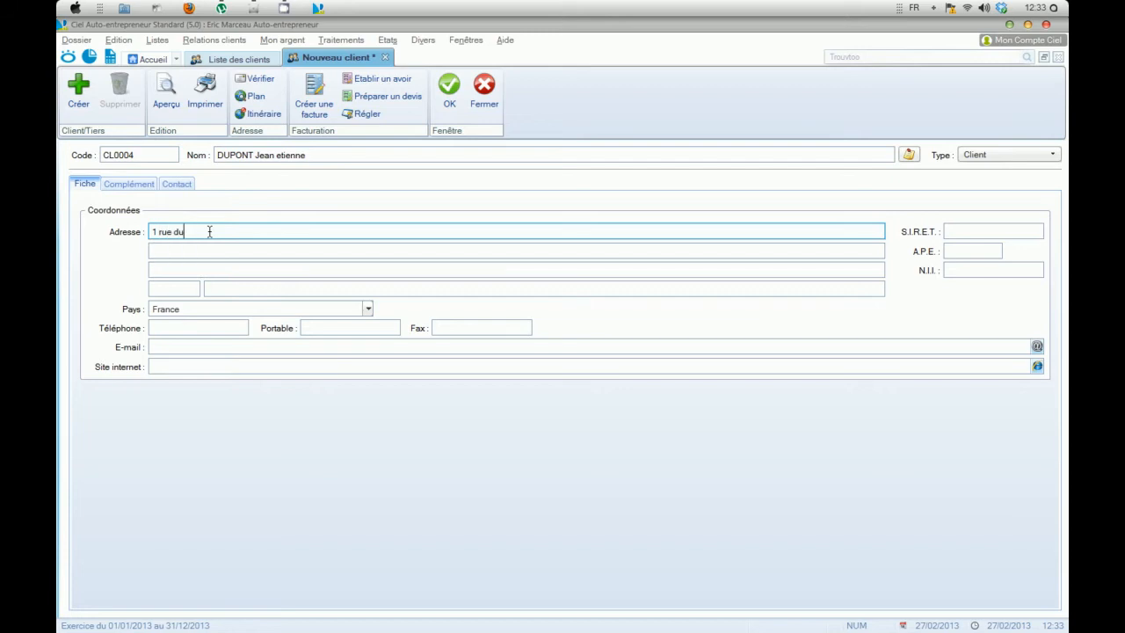
{"action": "left_click", "coordinate": [181, 287]}
{"action": "type", "text": "75"}
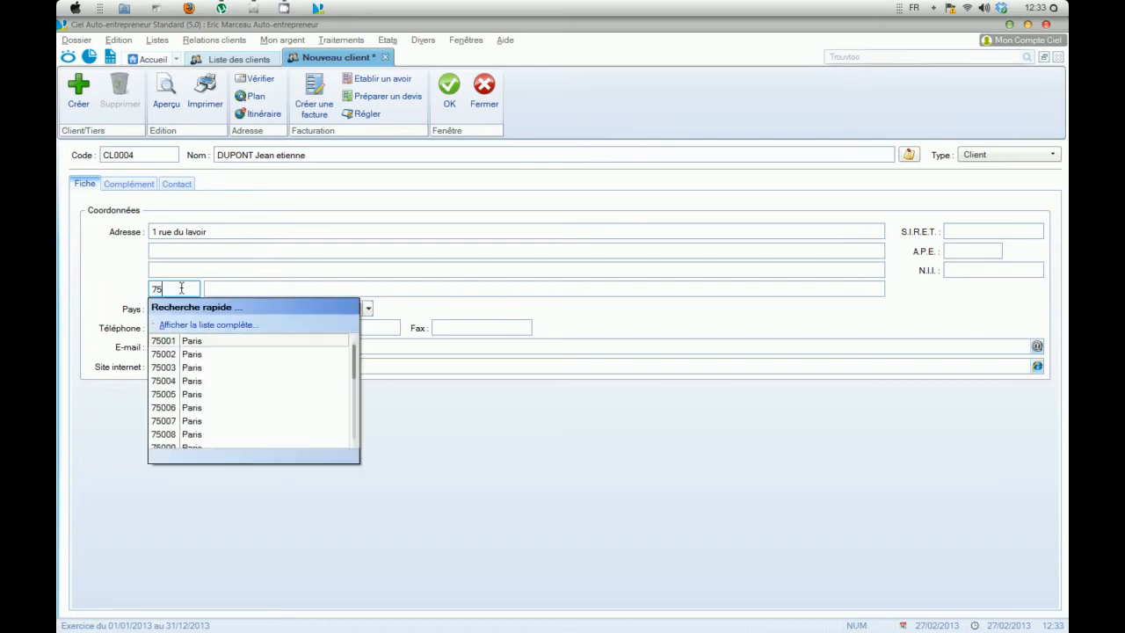
{"action": "type", "text": "005"}
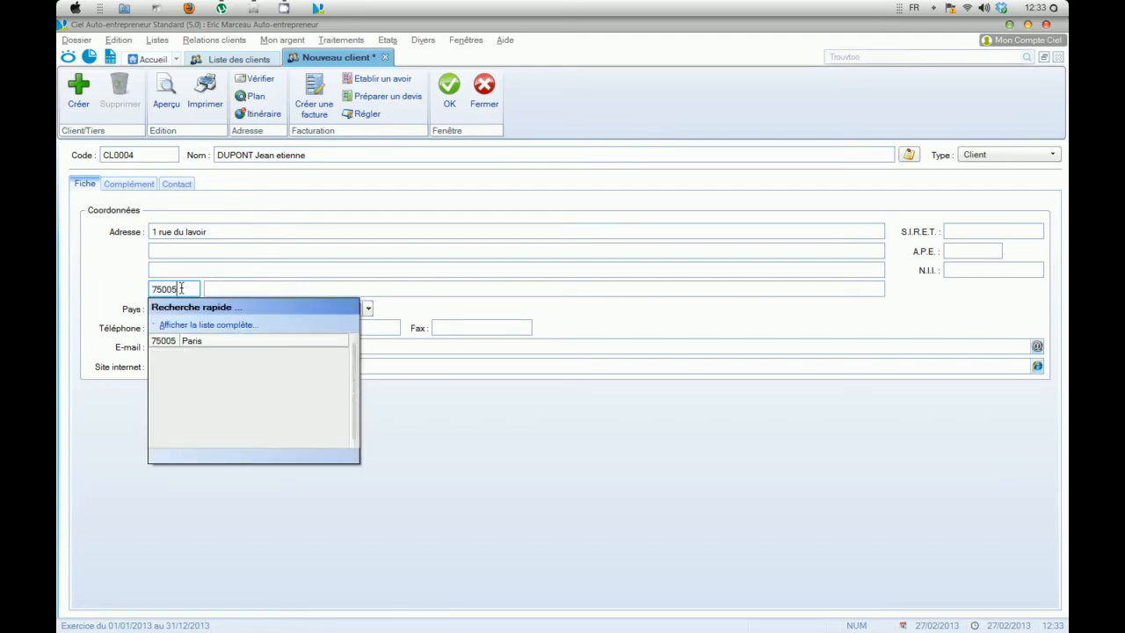
{"action": "left_click", "coordinate": [195, 343]}
Step: Enter the client's landline and mobile phone numbers
{"action": "left_click", "coordinate": [169, 330]}
{"action": "type", "text": "01 00 00"}
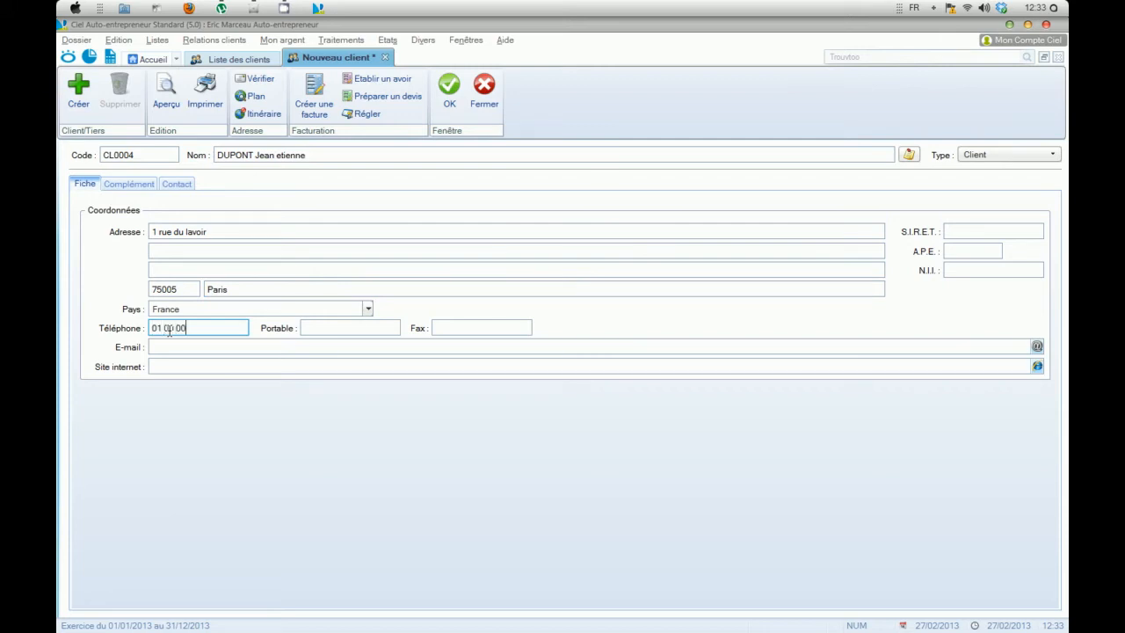
{"action": "type", "text": " 00 00"}
{"action": "left_click", "coordinate": [323, 328]}
{"action": "type", "text": "06 00 0"}
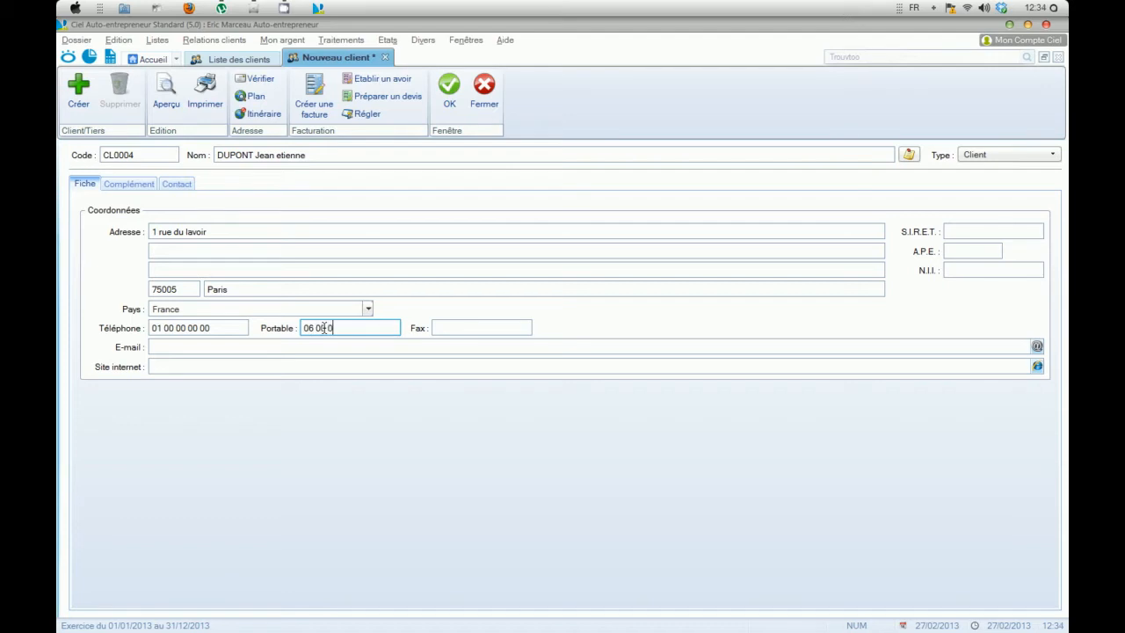
{"action": "type", "text": "0 00 00"}
Step: Fill in the client's e-mail address and website
{"action": "left_click", "coordinate": [183, 344]}
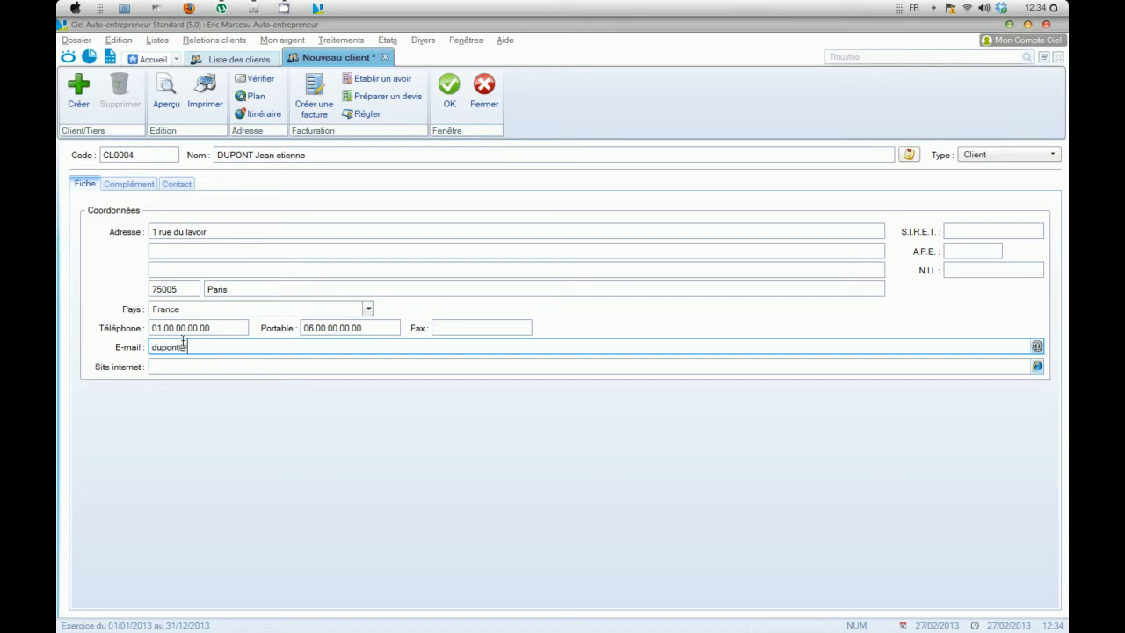
{"action": "left_click", "coordinate": [181, 366]}
{"action": "type", "text": "www"}
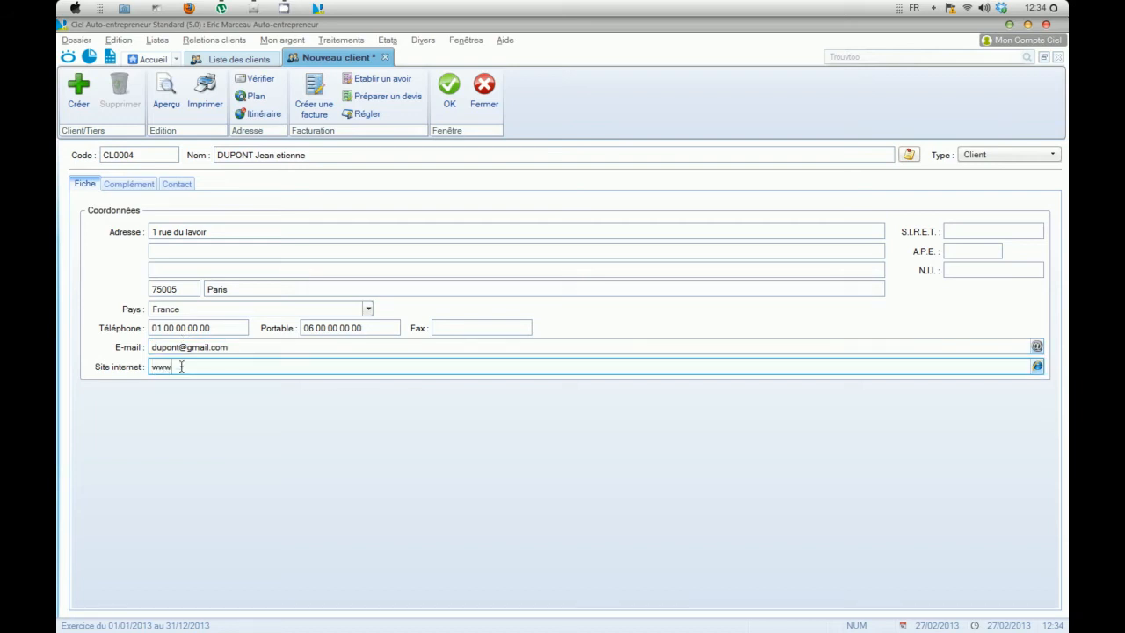
{"action": "type", "text": ".dupont.com"}
Step: In the client's complementary details, set the family to Particulier and the payment method to CHQ-recette (Chèque)
{"action": "left_click", "coordinate": [123, 186]}
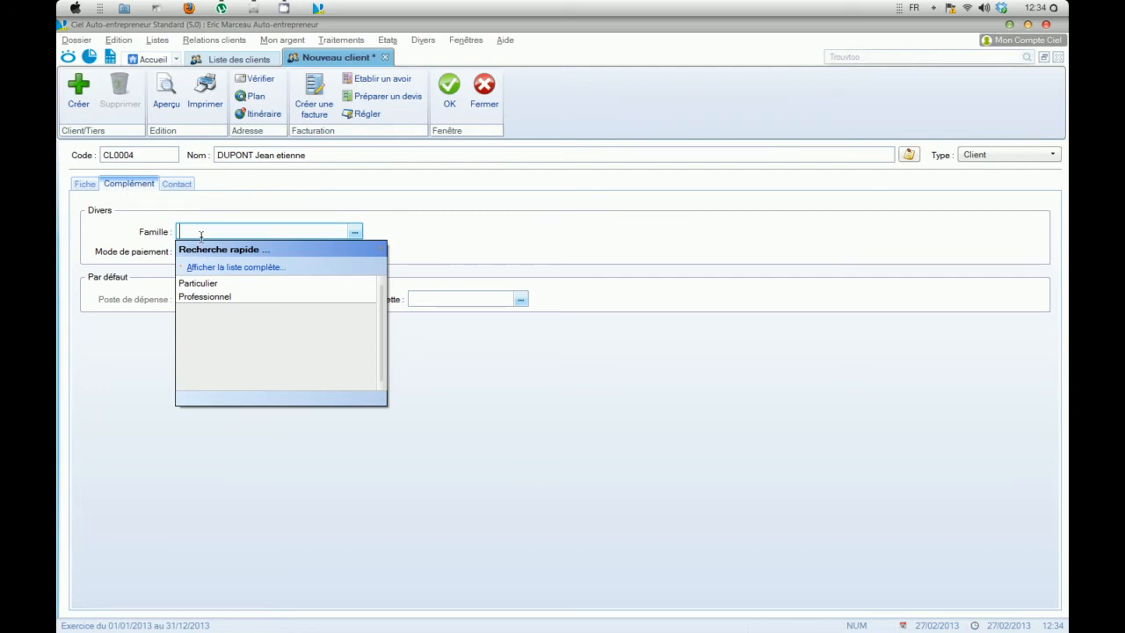
{"action": "left_click", "coordinate": [203, 284]}
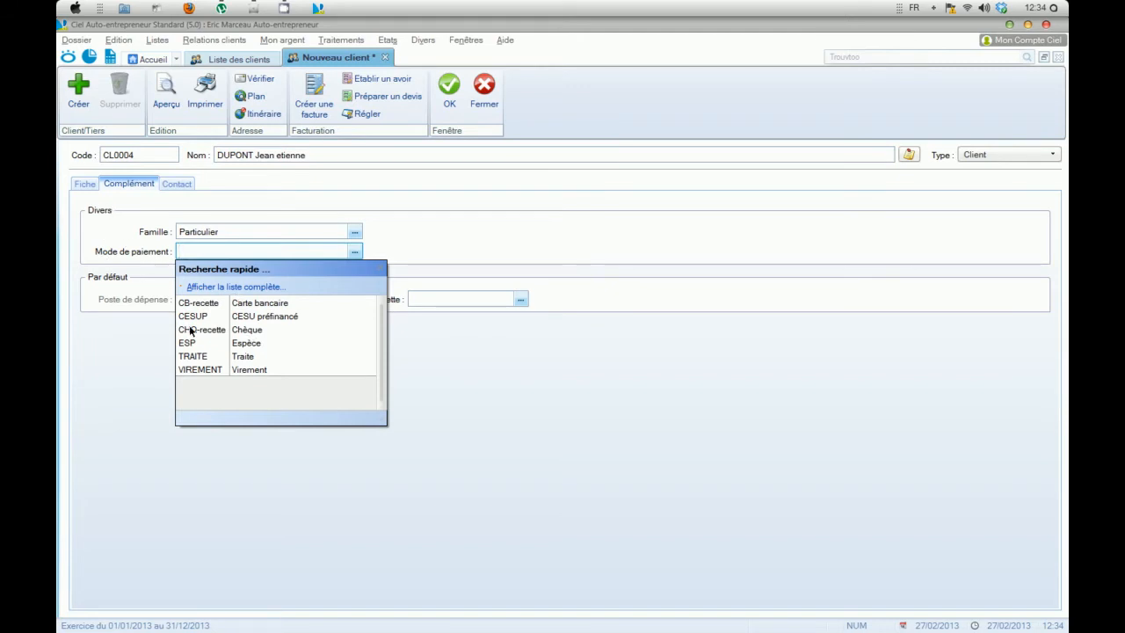
{"action": "left_click", "coordinate": [254, 331]}
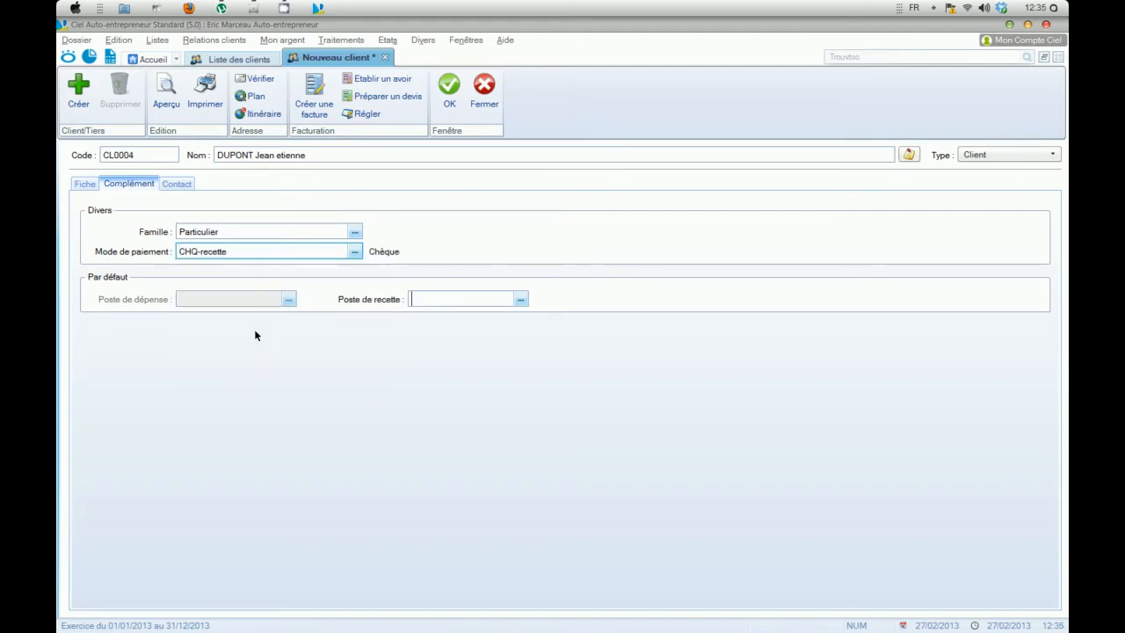
{"action": "left_click", "coordinate": [354, 251]}
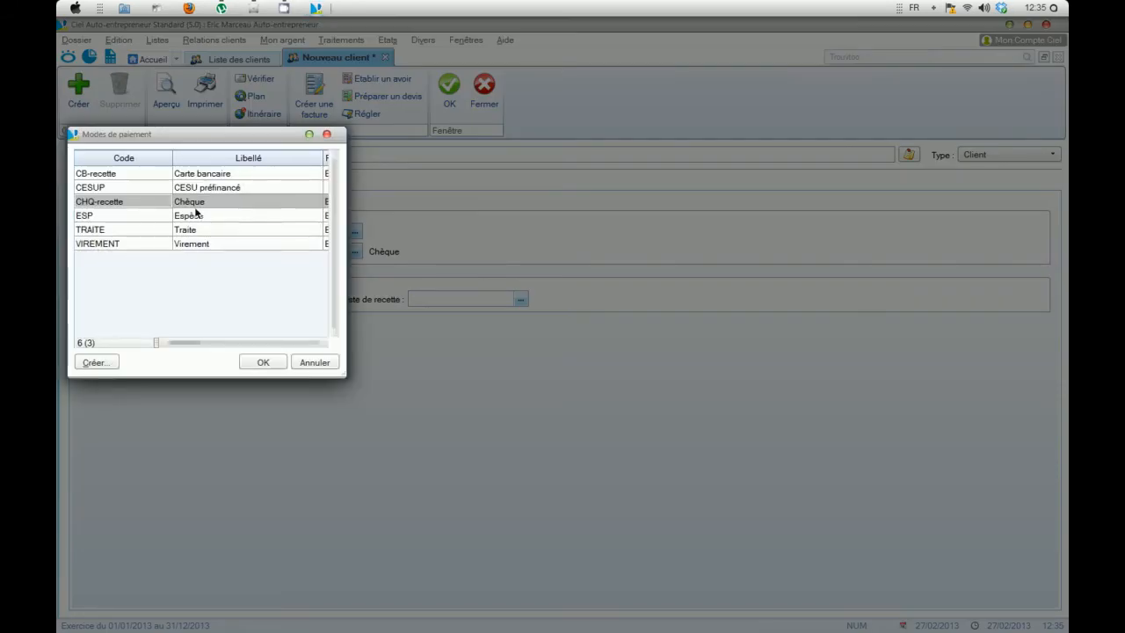
{"action": "left_click_drag", "start_coordinate": [121, 138], "coordinate": [446, 173]}
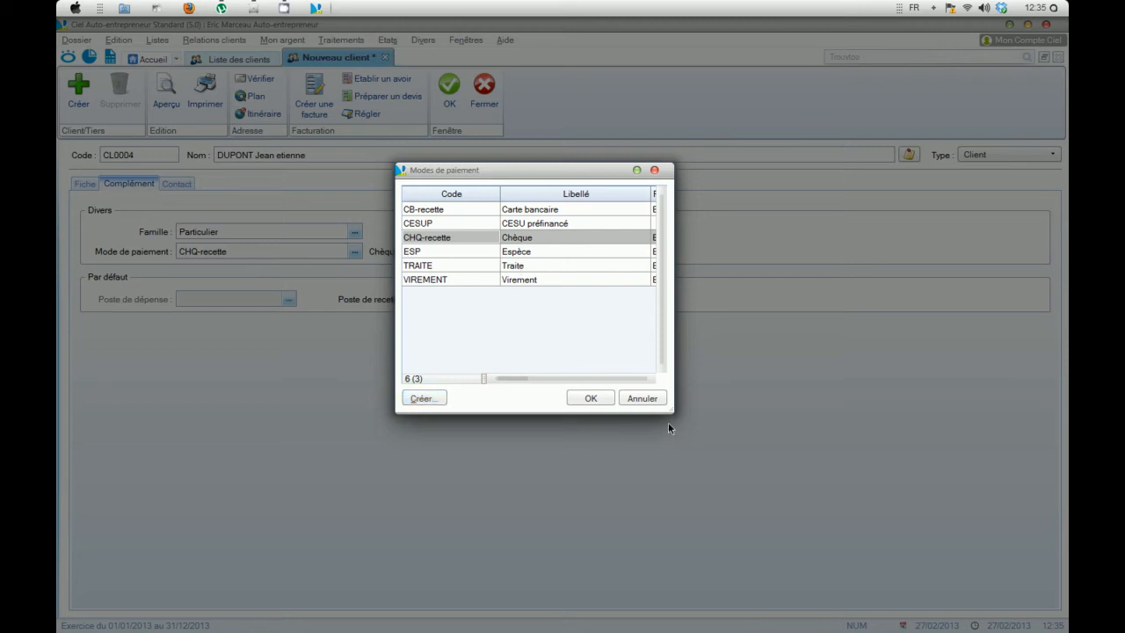
{"action": "left_click", "coordinate": [598, 398]}
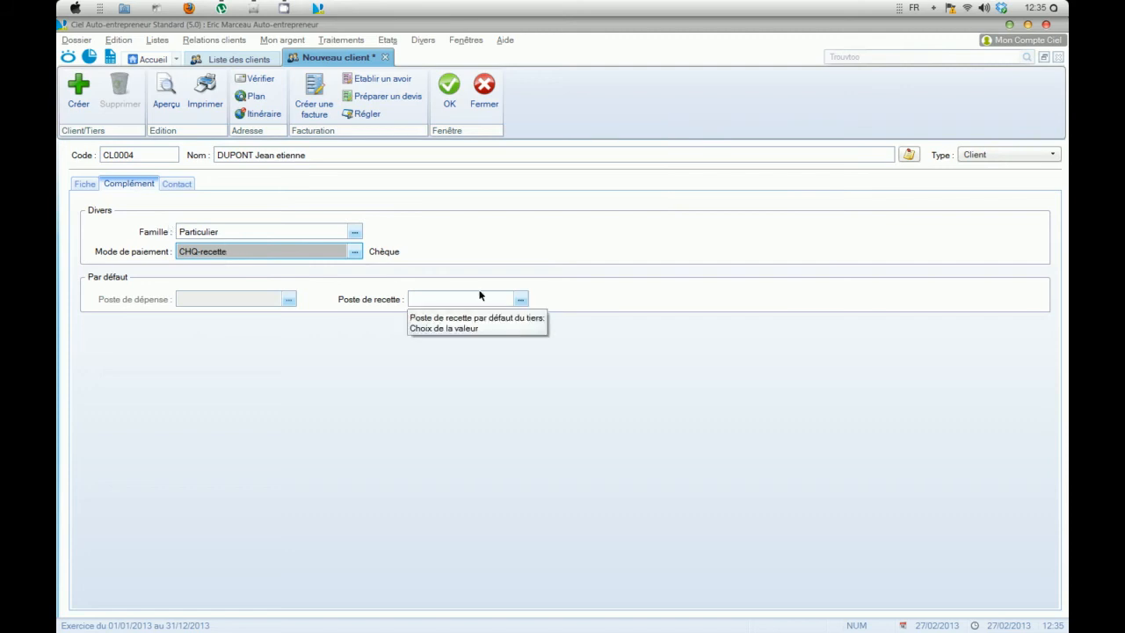
Step: Set the client's default income item to RECETTES (Recettes encaissées) and save the client record
{"action": "left_click", "coordinate": [522, 298]}
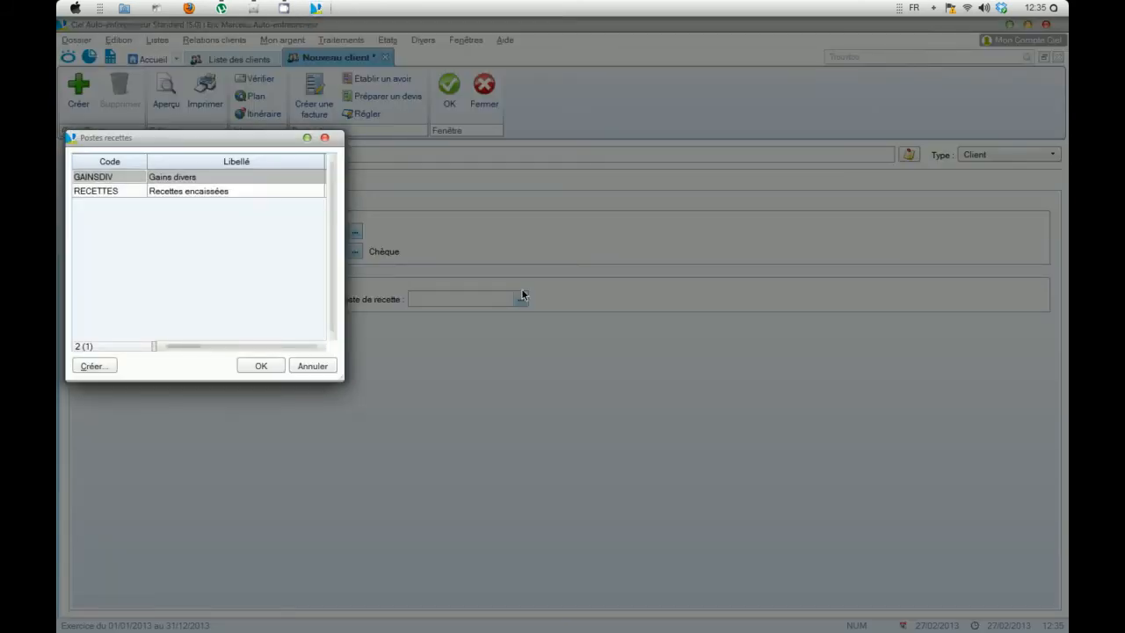
{"action": "left_click", "coordinate": [171, 195]}
{"action": "left_click_drag", "start_coordinate": [167, 143], "coordinate": [715, 221]}
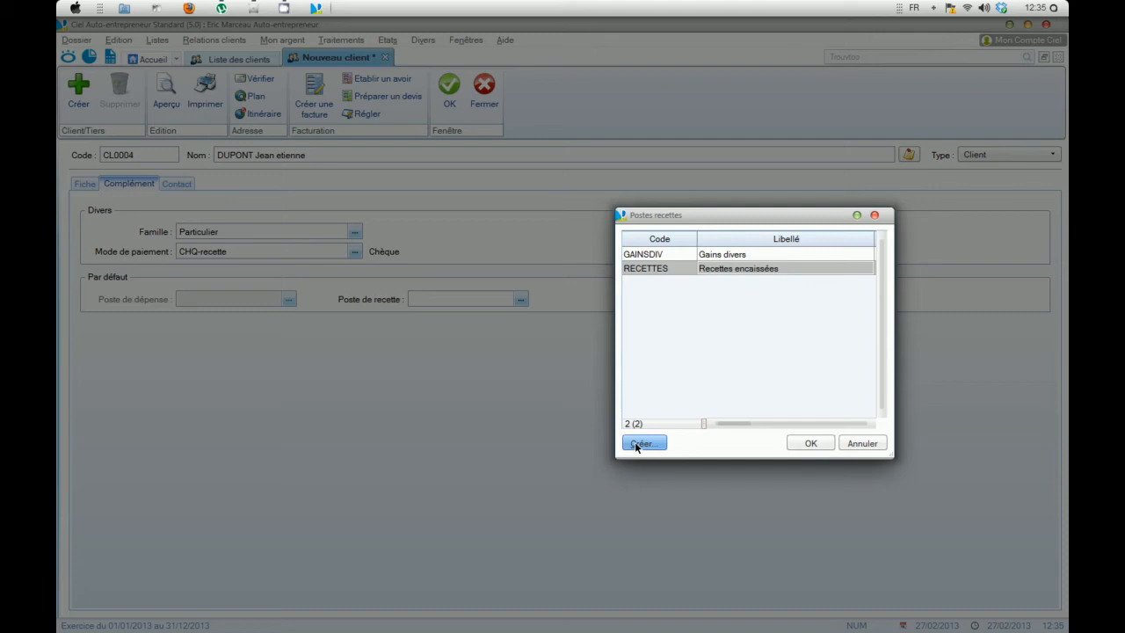
{"action": "left_click", "coordinate": [796, 442]}
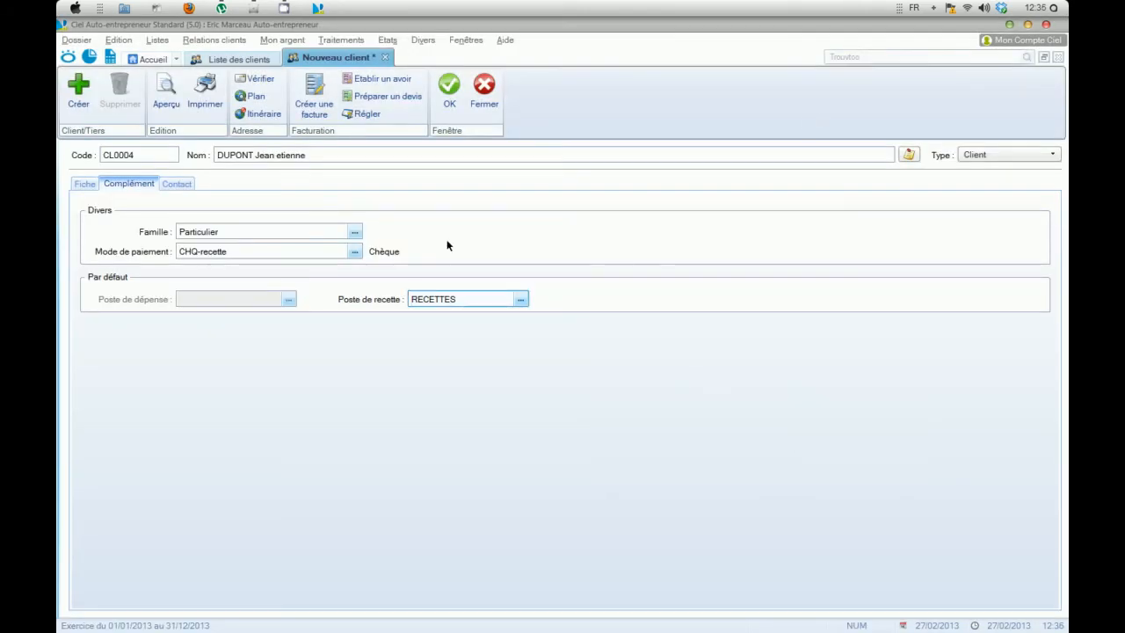
{"action": "left_click", "coordinate": [447, 88]}
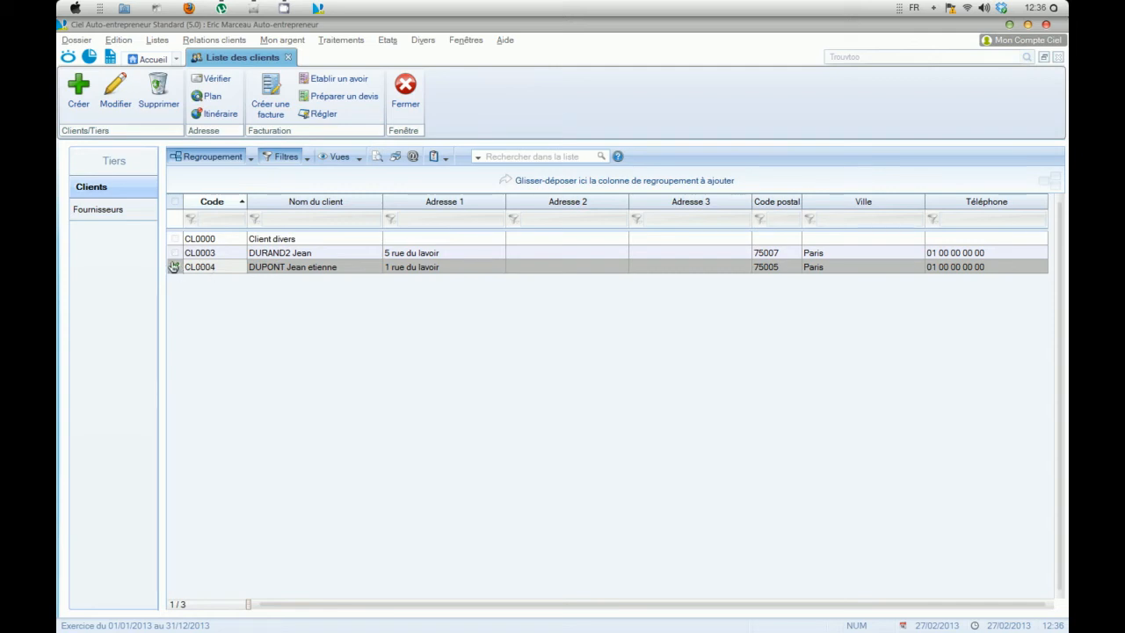
Step: Select the new client in the client list and filter the list by the client's surname
{"action": "left_click", "coordinate": [175, 268]}
{"action": "left_click", "coordinate": [282, 216]}
{"action": "type", "text": "dupont"}
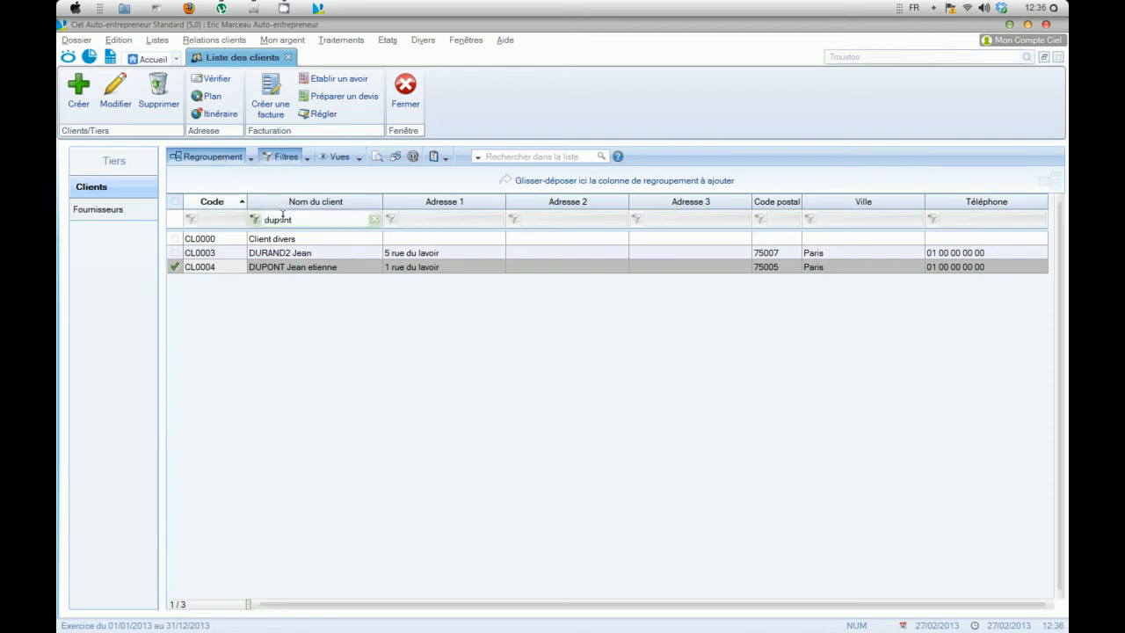
{"action": "key", "text": "Return"}
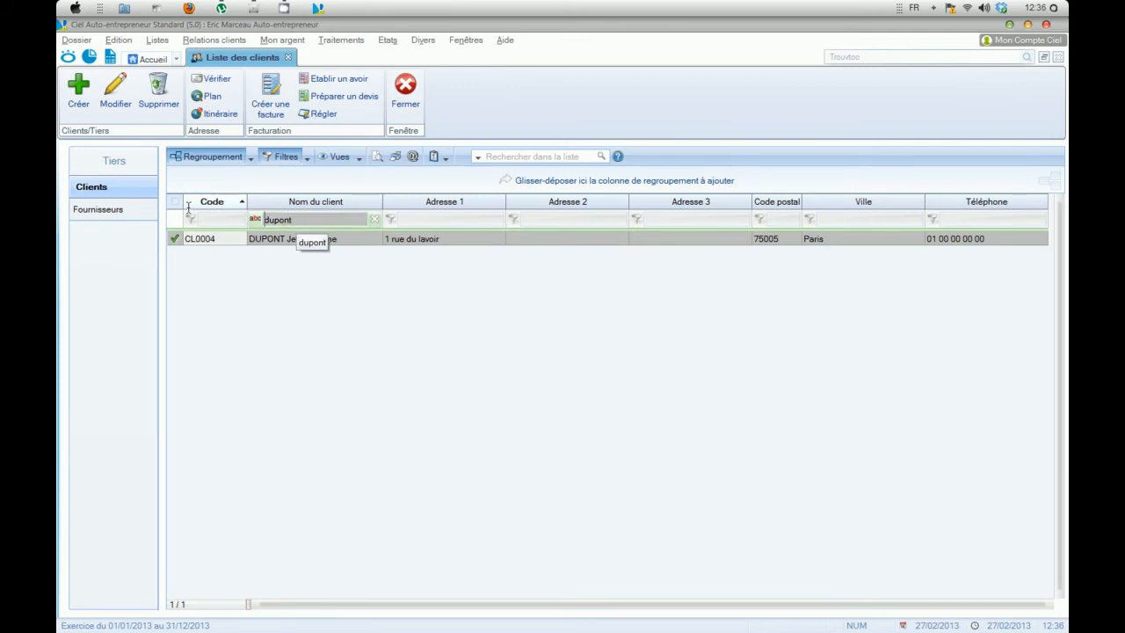
Step: Try to clear the client name filter to show the full client list again
{"action": "key", "text": "BackSpace"}
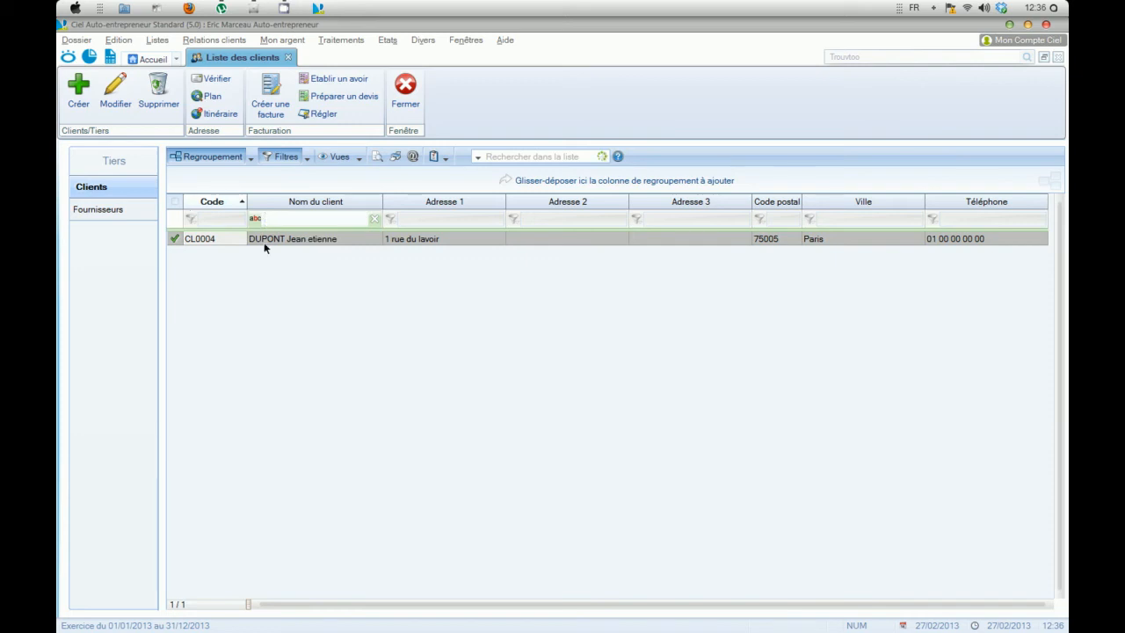
{"action": "key", "text": "Return"}
{"action": "left_click", "coordinate": [389, 218]}
{"action": "left_click", "coordinate": [374, 217]}
{"action": "left_click", "coordinate": [252, 218]}
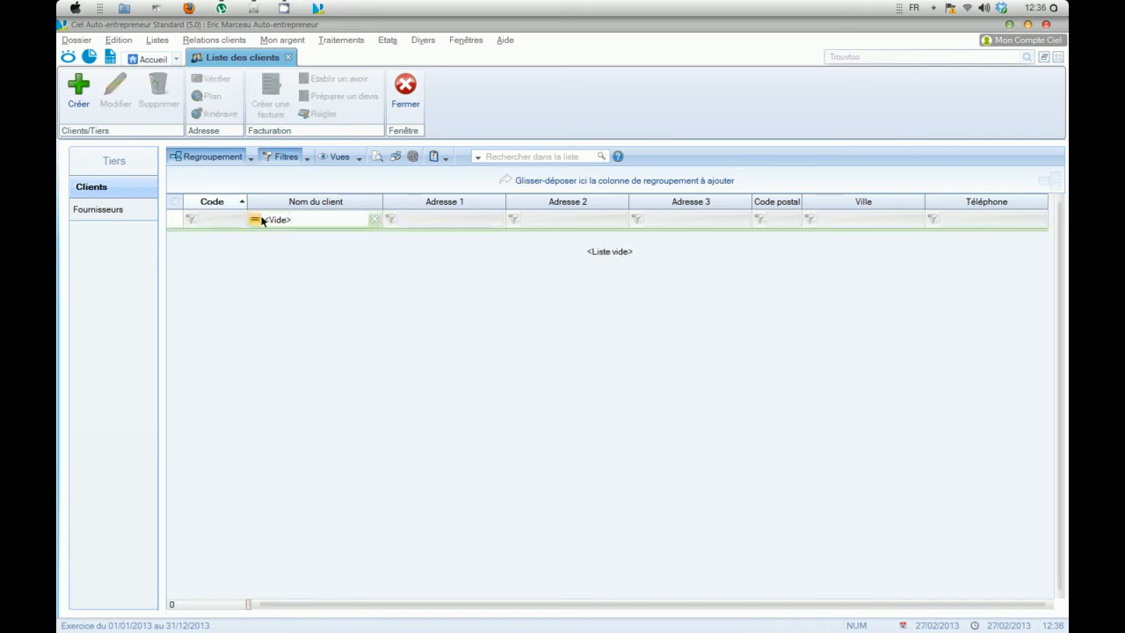
{"action": "left_click", "coordinate": [254, 219]}
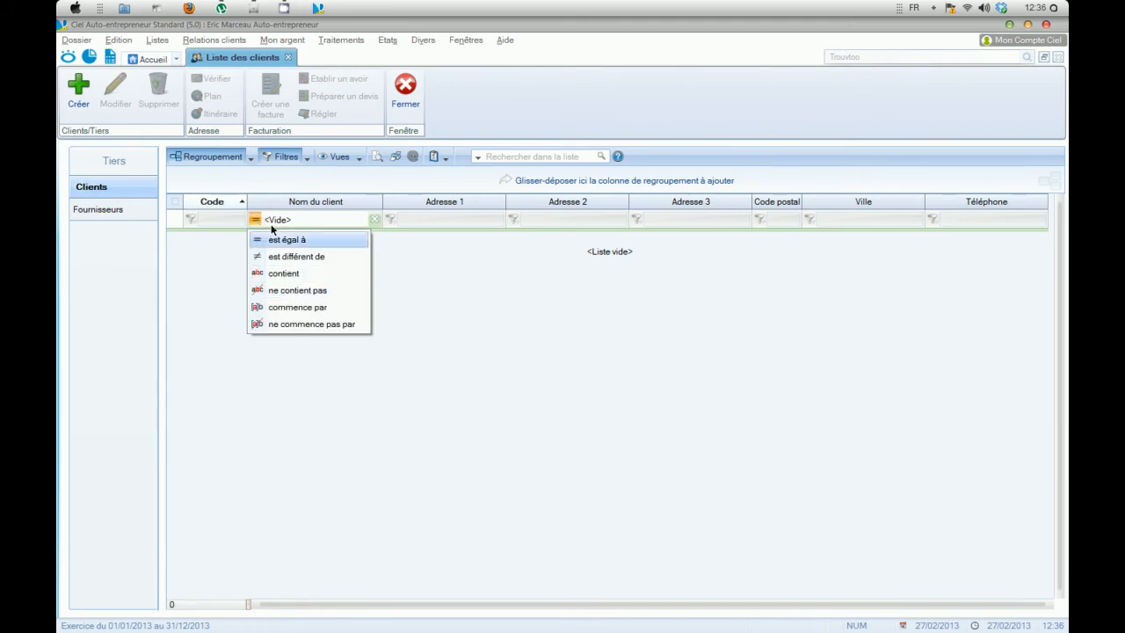
{"action": "left_click", "coordinate": [105, 188]}
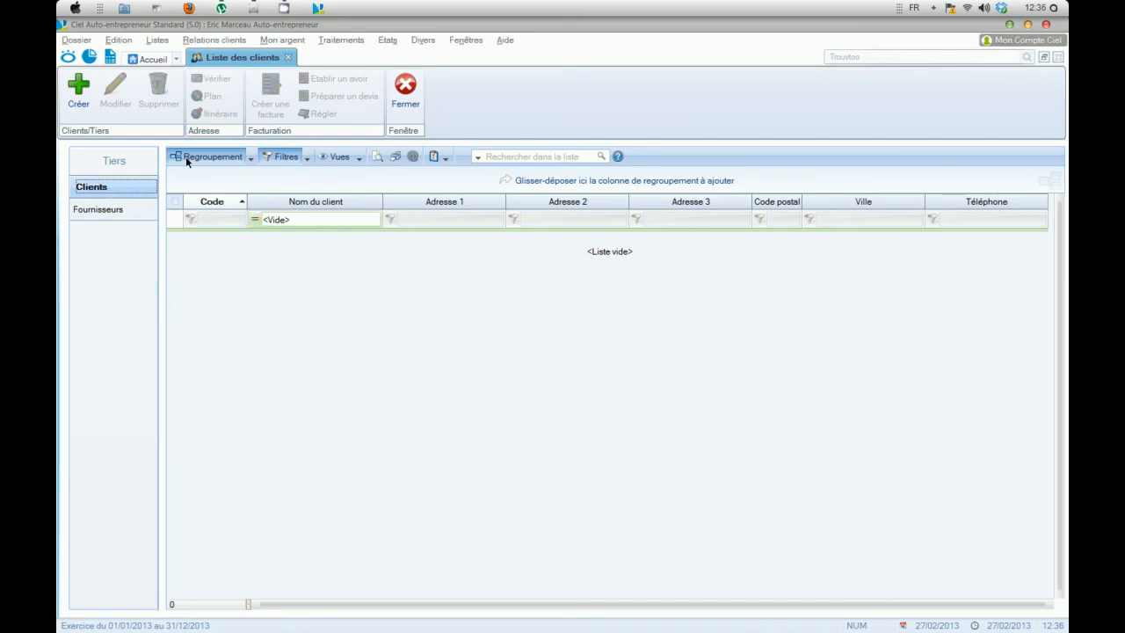
Step: Close the client list, then view the list of contacts and close it
{"action": "left_click", "coordinate": [406, 90]}
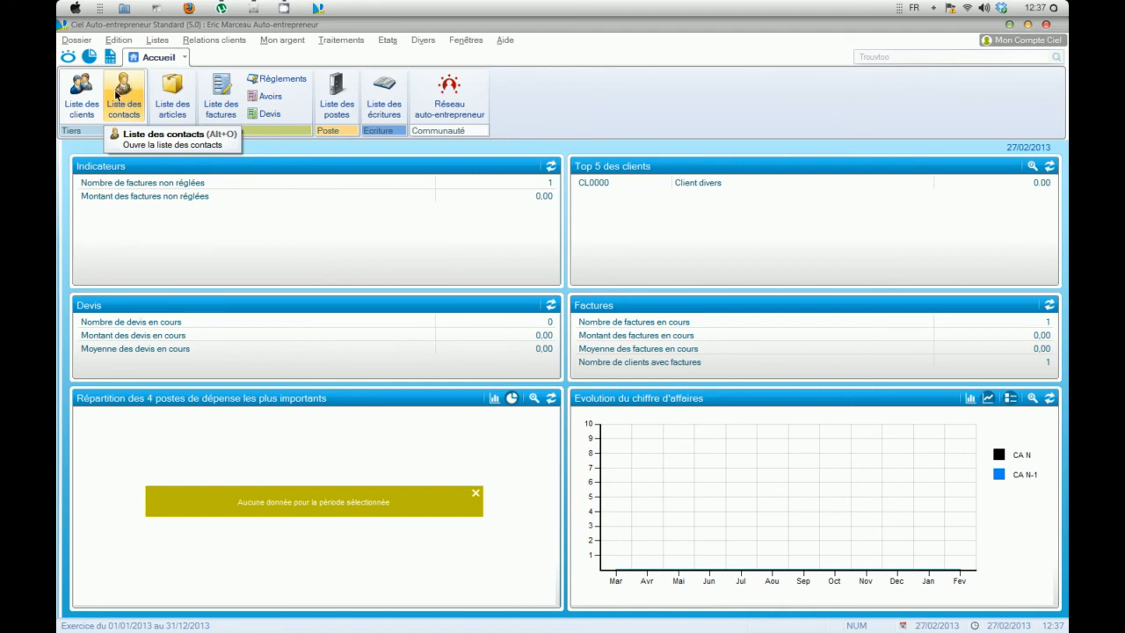
{"action": "left_click", "coordinate": [118, 95]}
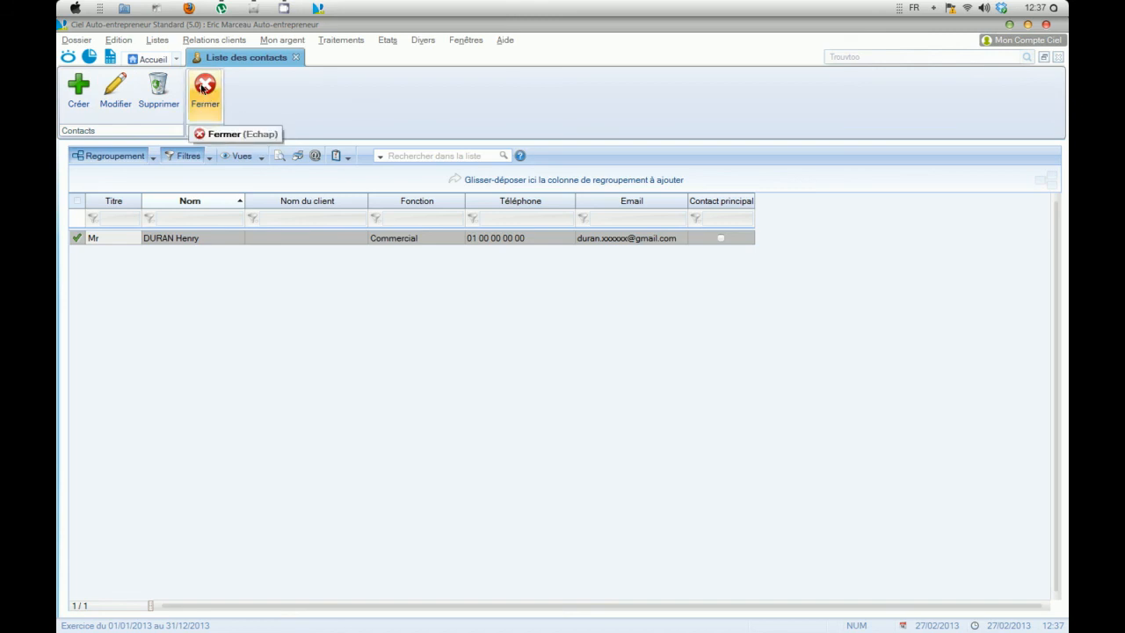
{"action": "left_click", "coordinate": [201, 88]}
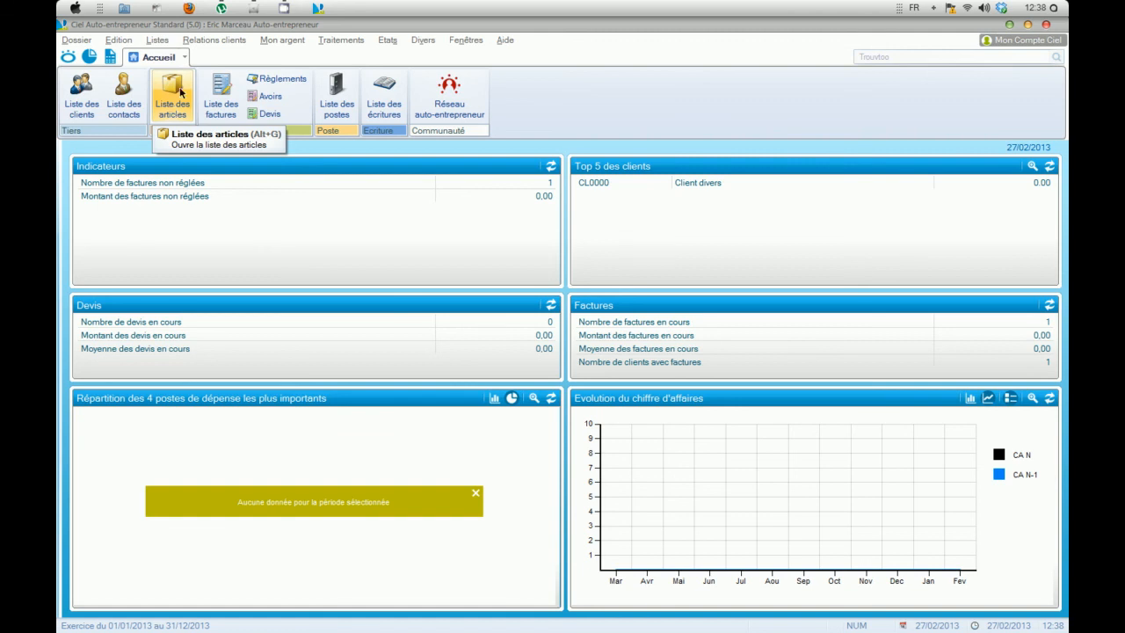
Step: Quit the accounting program and confirm leaving it
{"action": "left_click", "coordinate": [1047, 25]}
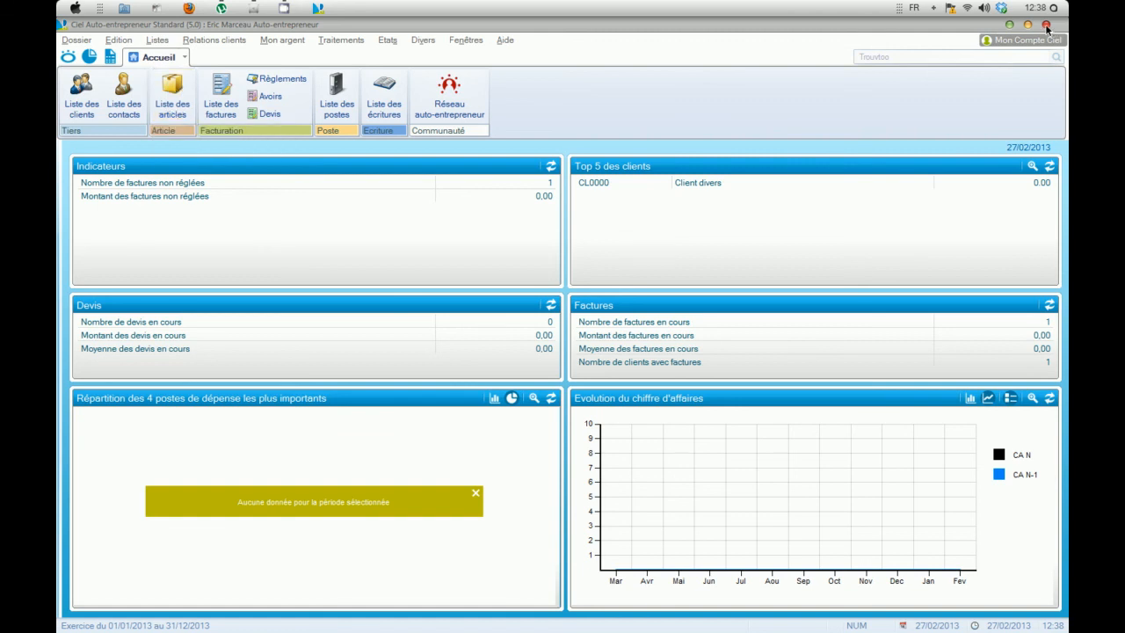
{"action": "left_click", "coordinate": [294, 218]}
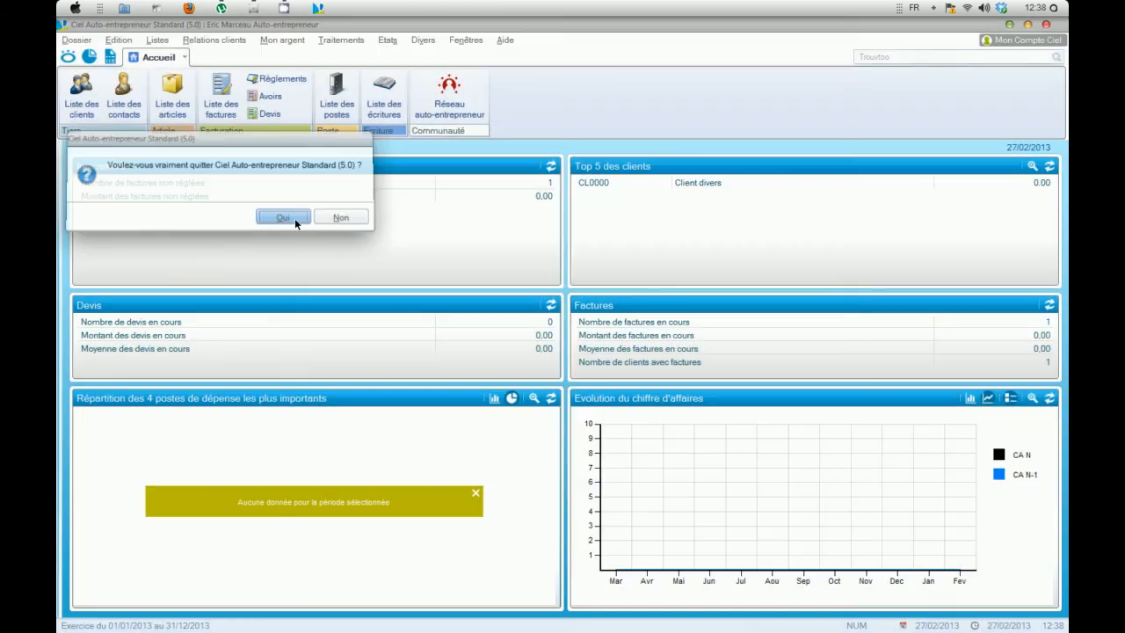